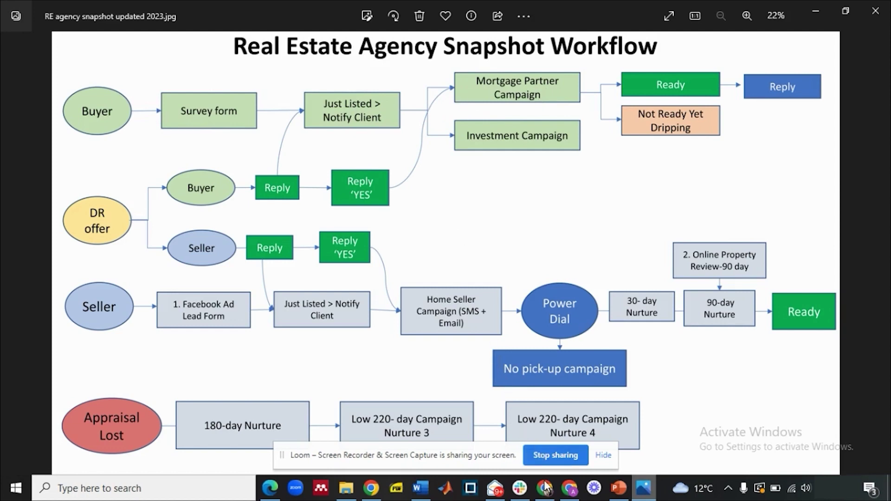
Switch from the snapshot diagram in Photos to the HighLevel Automation Workflows list in Chrome
left_click(570, 488)
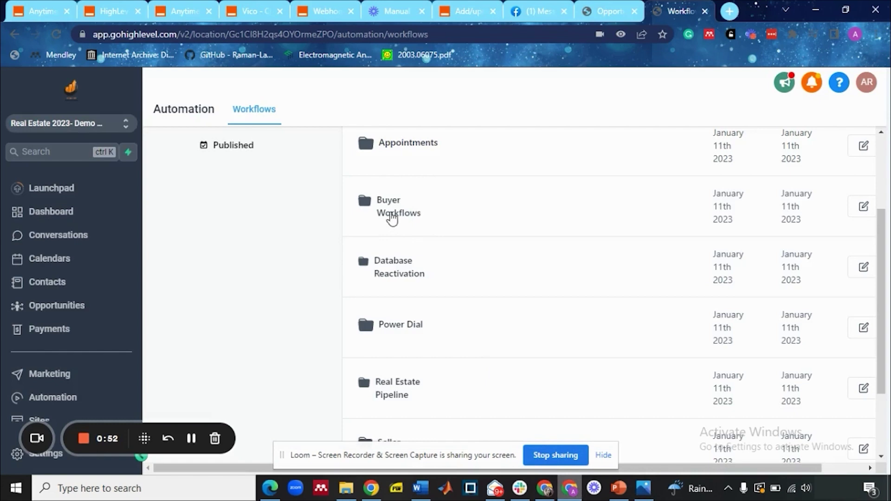
Open '1) Buyer : Just listed Survey Submission' from Buyer Workflows, then return to the diagram
left_click(390, 214)
scroll(483, 315, "down", 7)
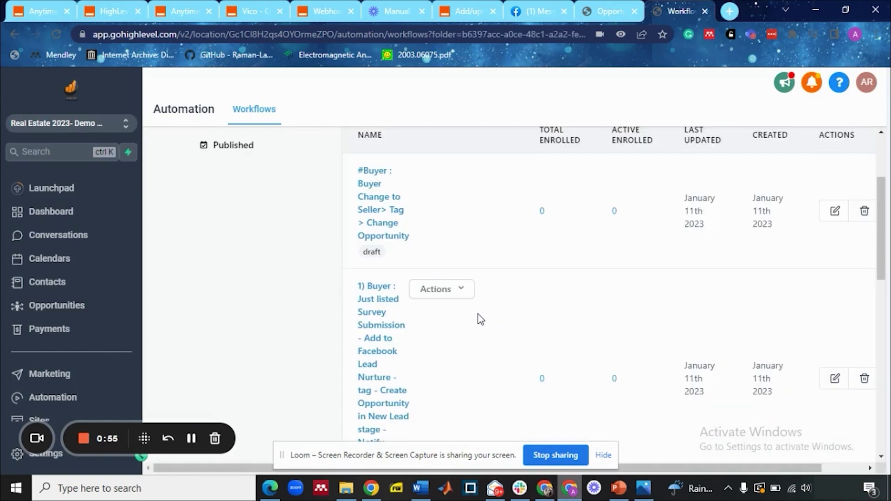
scroll(478, 309, "down", 1)
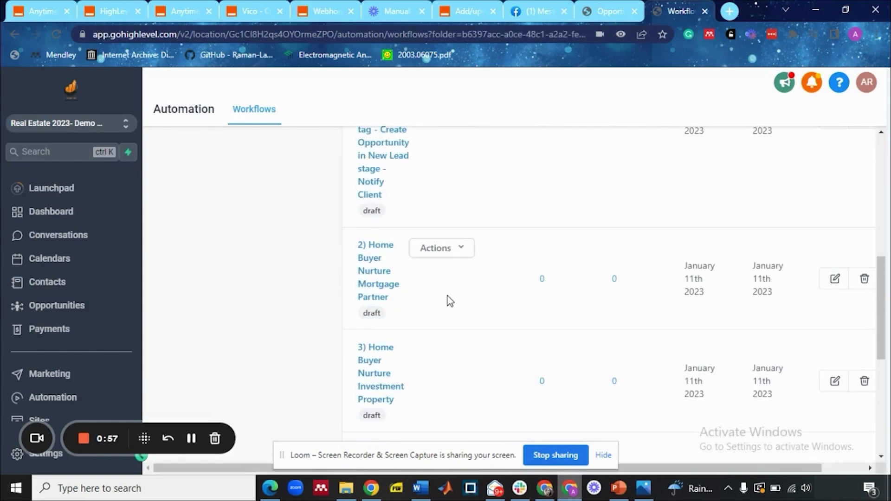
scroll(417, 289, "up", 1)
left_click(380, 209)
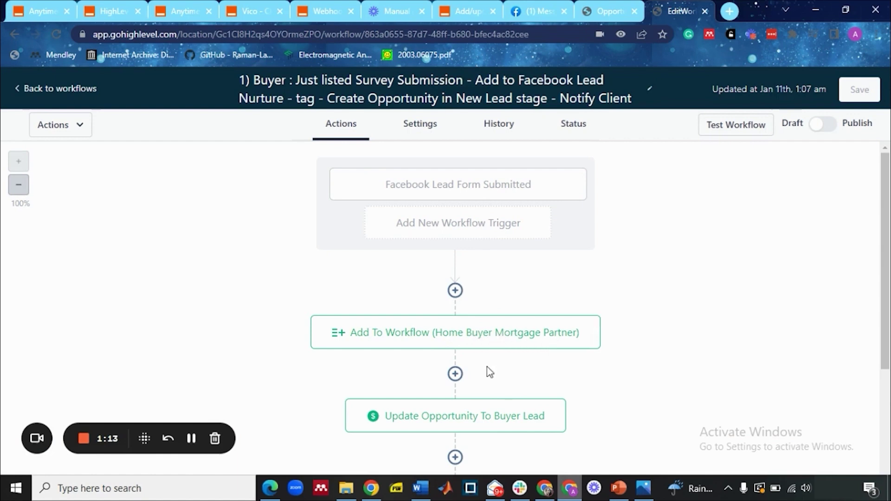
left_click(643, 488)
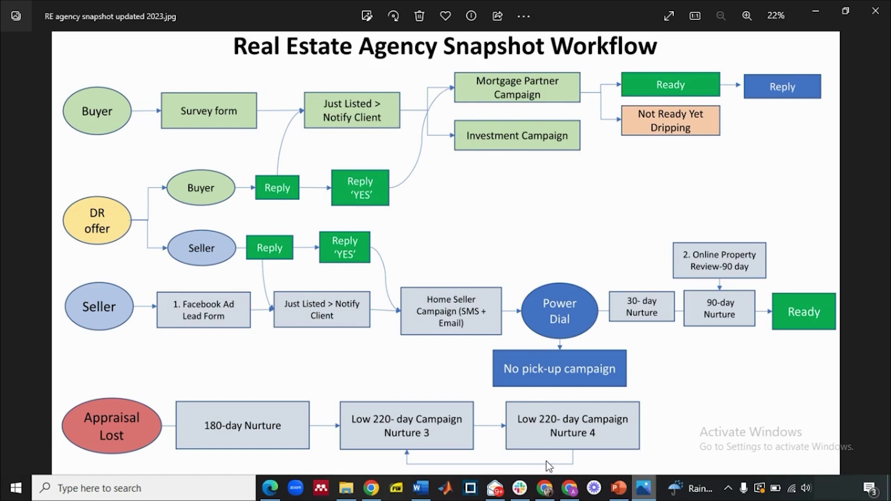
Check the diagram again and open the Not Yet Ready - Dripping workflow's Pipeline Stage Changed trigger
left_click(570, 488)
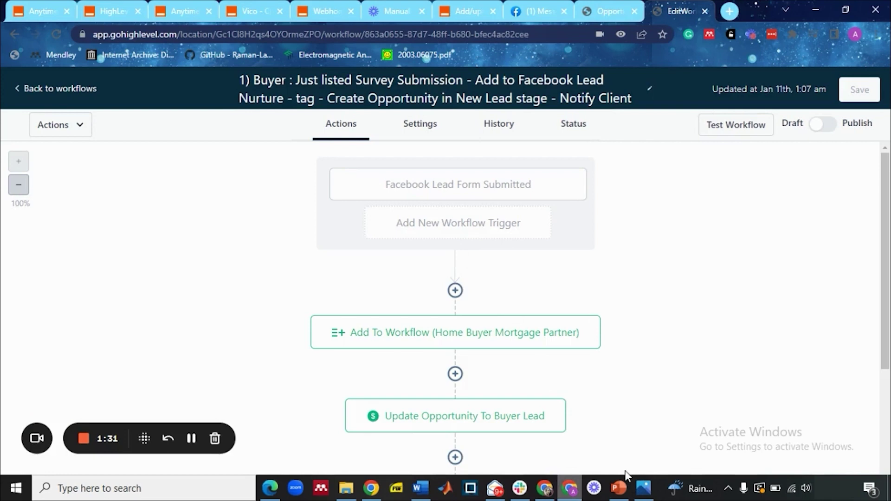
left_click(643, 487)
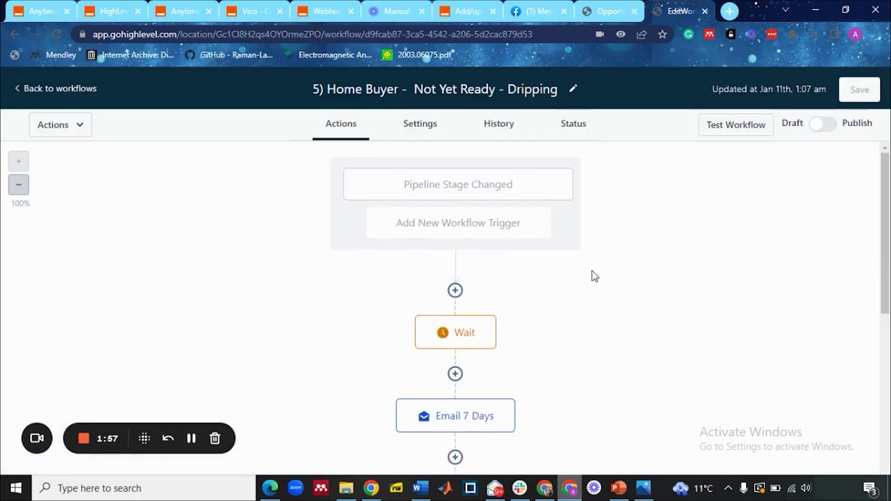
left_click(529, 197)
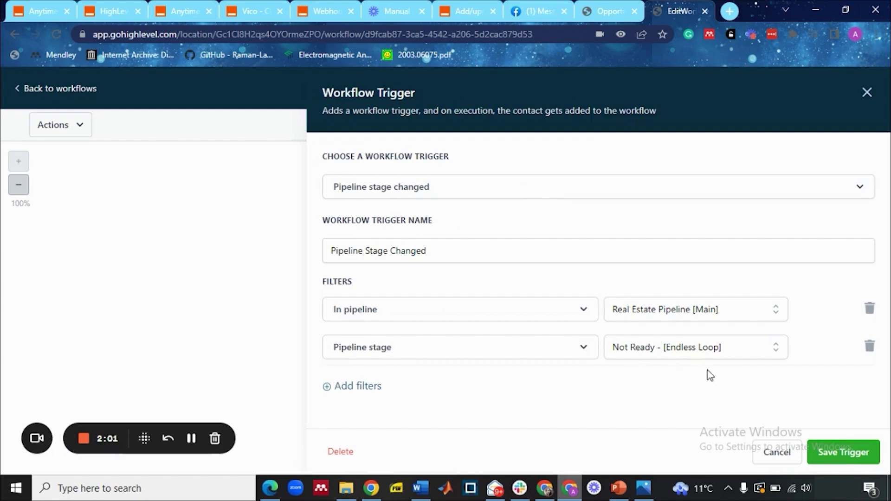
Close the trigger settings unchanged, scroll through the Wait/Email/SMS drip steps, and return to the diagram
left_click(763, 452)
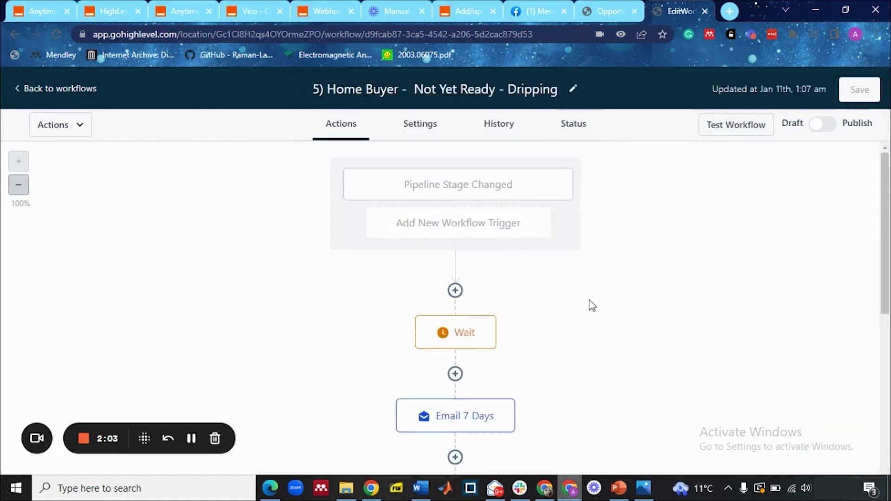
scroll(592, 306, "down", 3)
scroll(592, 311, "up", 3)
scroll(574, 339, "down", 4)
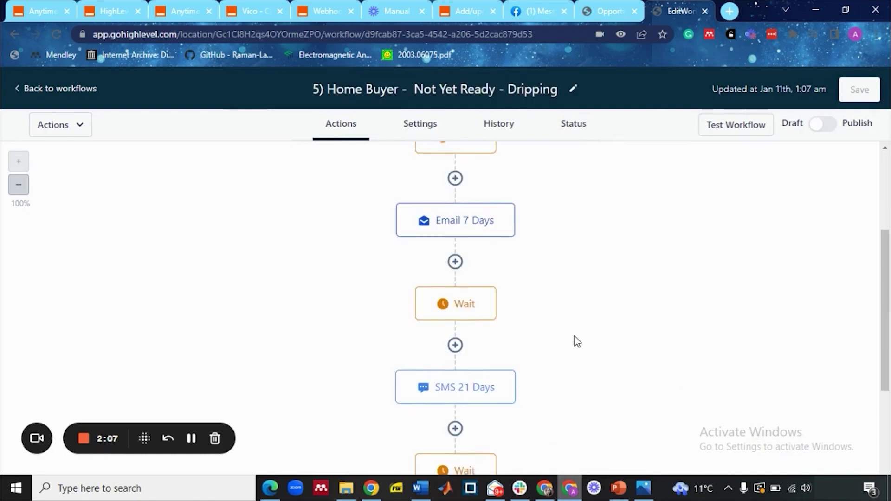
scroll(578, 348, "down", 6)
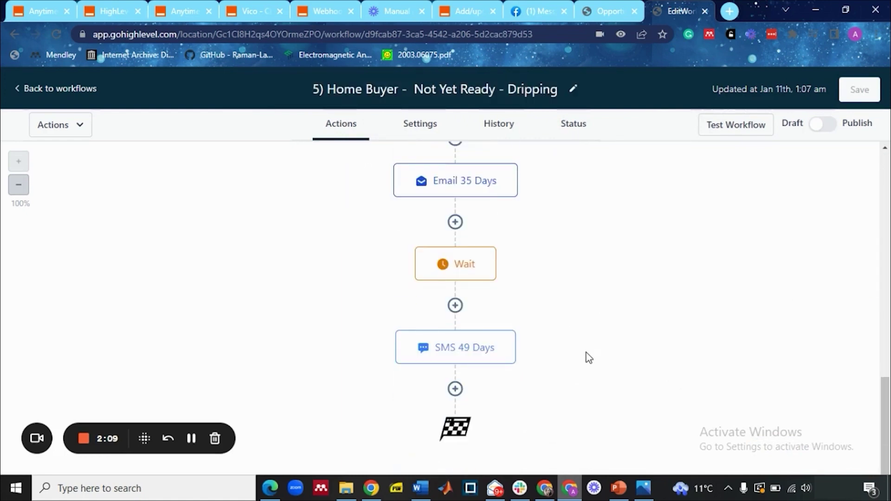
scroll(578, 354, "up", 3)
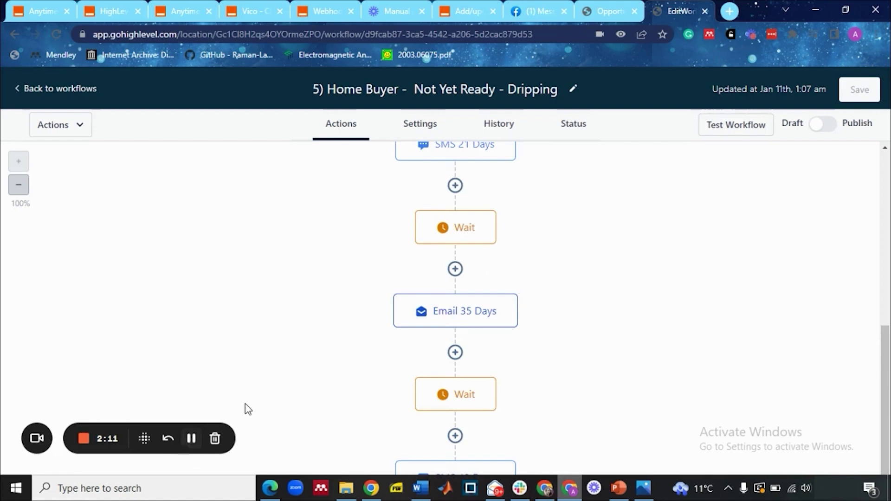
left_click(644, 488)
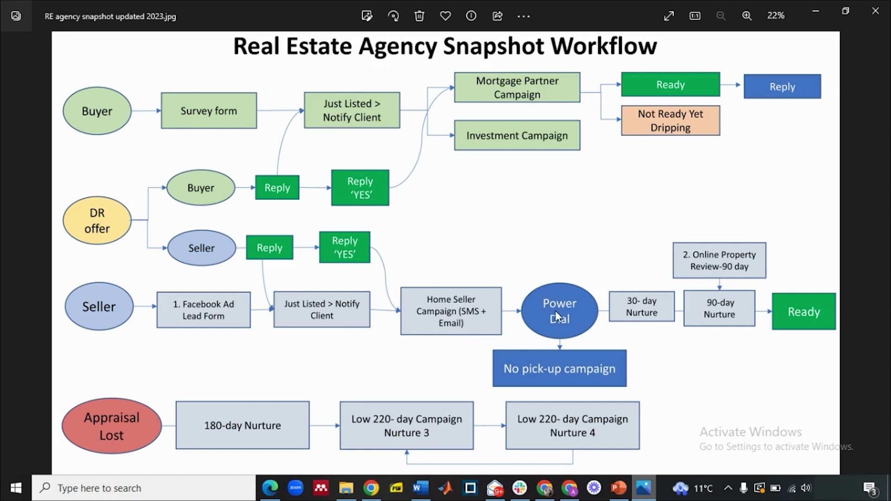
Go back to the workflows list and open '1) Facebook Lead - Notify Client' in Seller Workflow
left_click(570, 487)
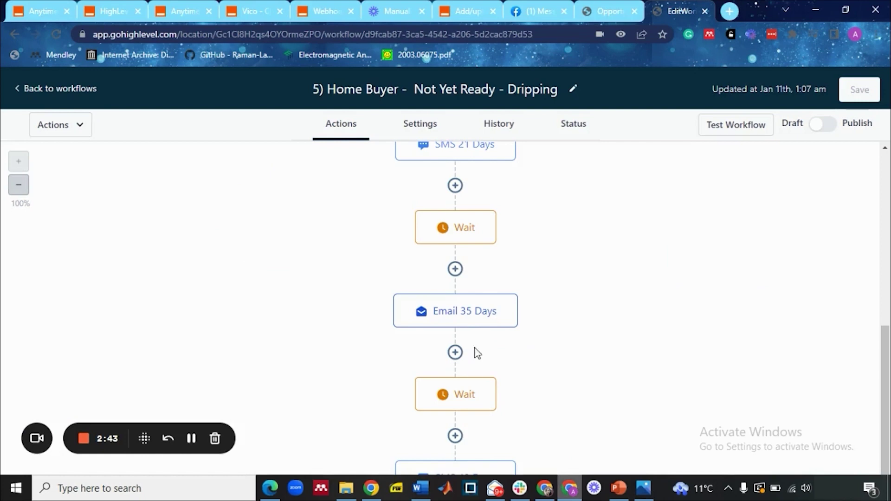
left_click(48, 89)
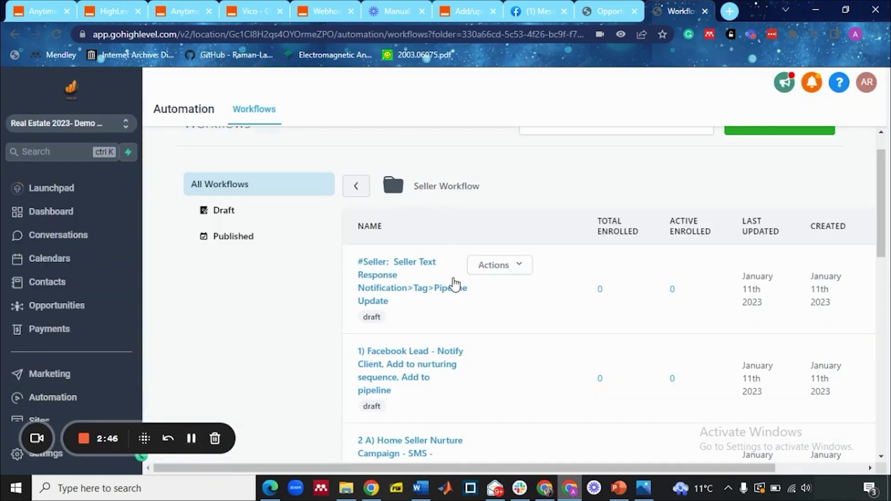
scroll(454, 283, "down", 1)
left_click(398, 298)
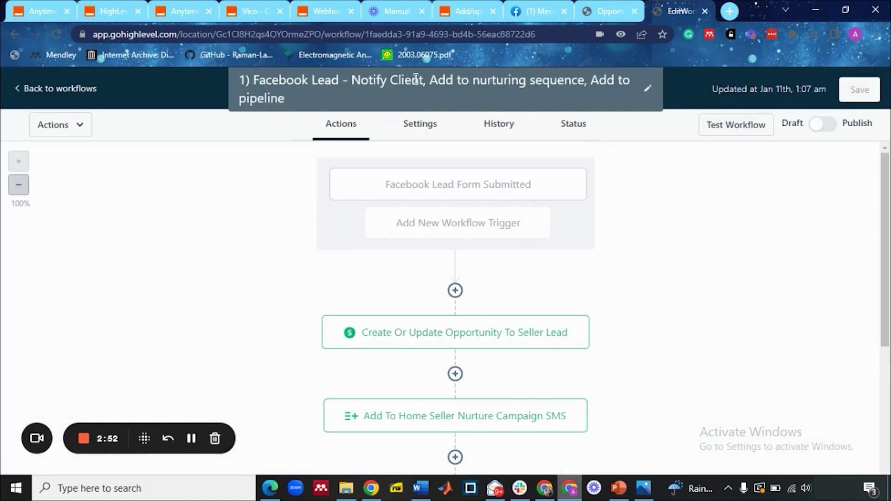
Scroll through the Facebook Lead workflow steps, then return to the snapshot diagram
scroll(605, 288, "down", 2)
scroll(610, 287, "down", 4)
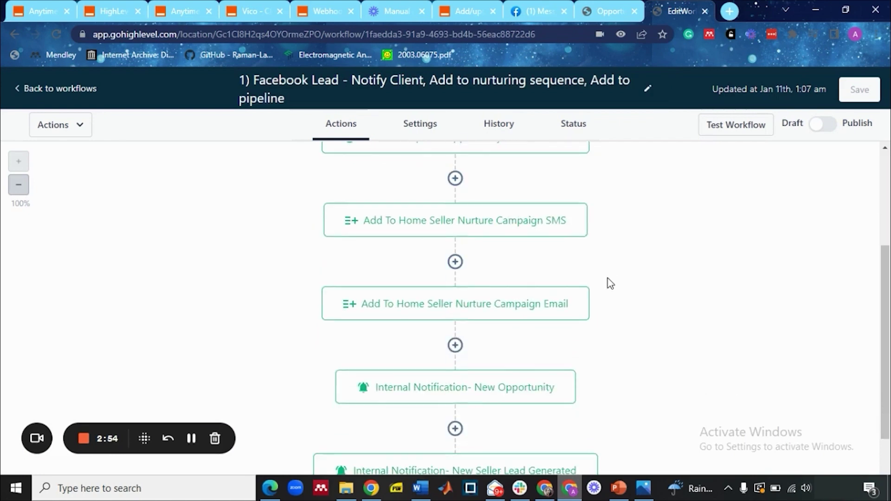
scroll(622, 265, "up", 2)
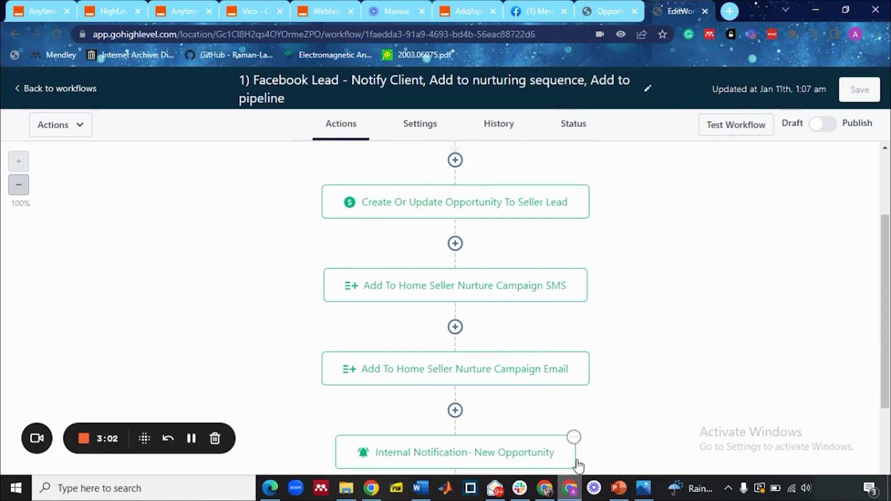
left_click(643, 488)
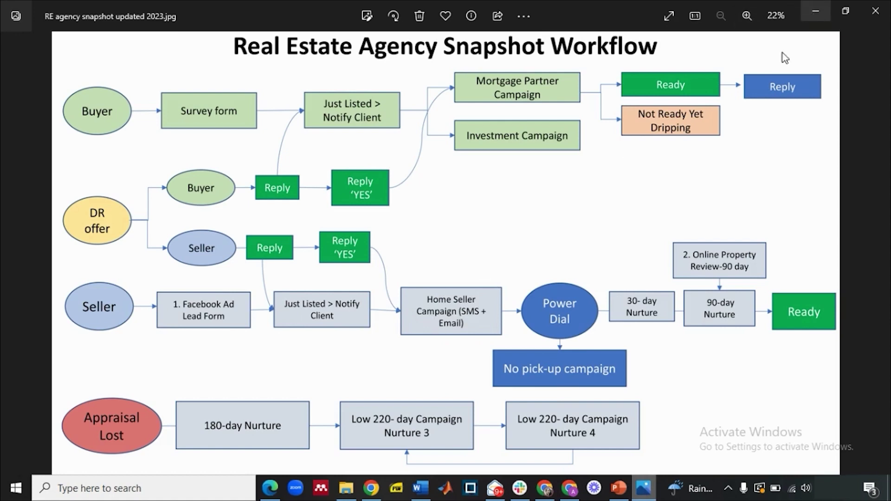
Review the New Opportunity internal notification message and close it without saving changes
left_click(817, 9)
scroll(528, 377, "down", 1)
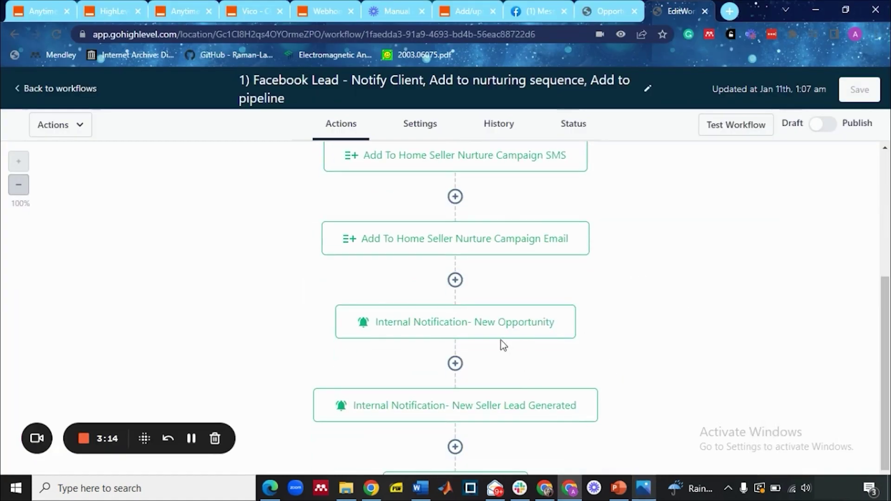
left_click(436, 330)
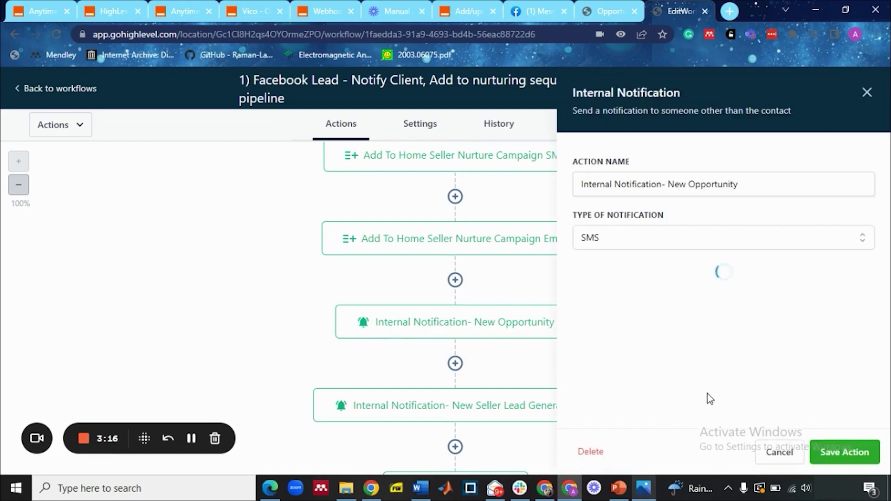
scroll(701, 385, "down", 3)
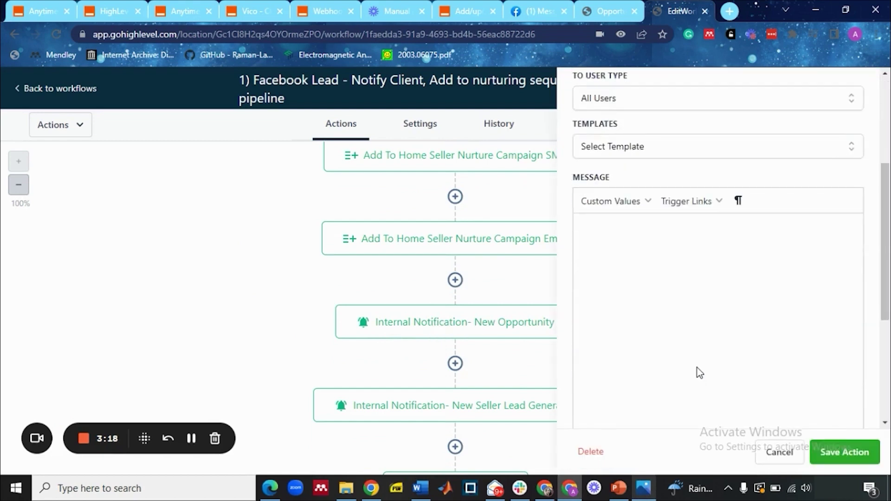
scroll(720, 324, "down", 3)
scroll(723, 324, "up", 6)
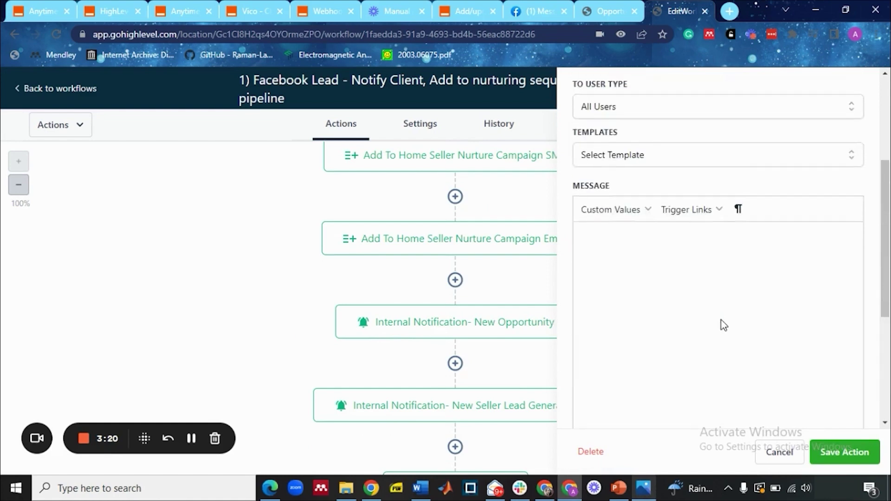
scroll(722, 332, "down", 3)
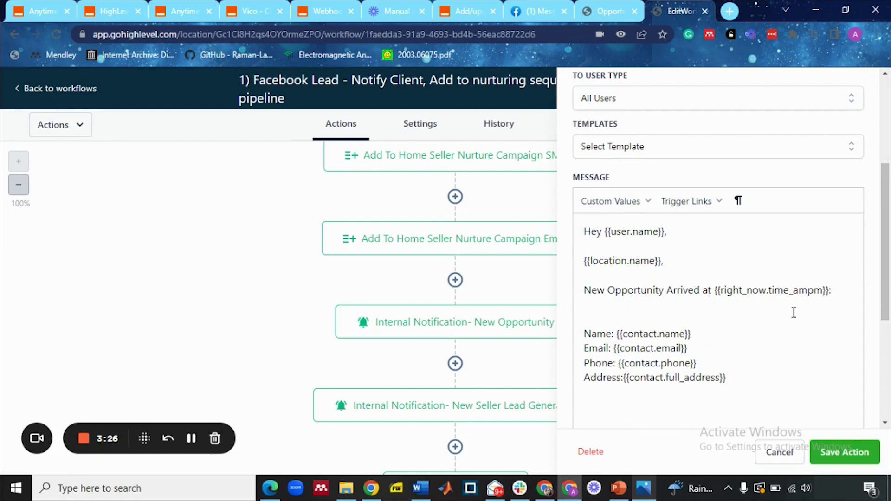
scroll(631, 334, "down", 2)
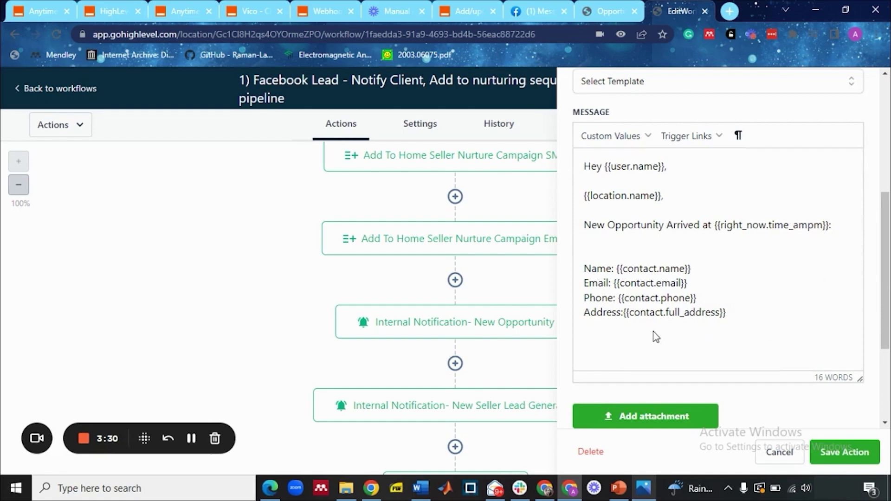
left_click(774, 454)
scroll(652, 303, "down", 3)
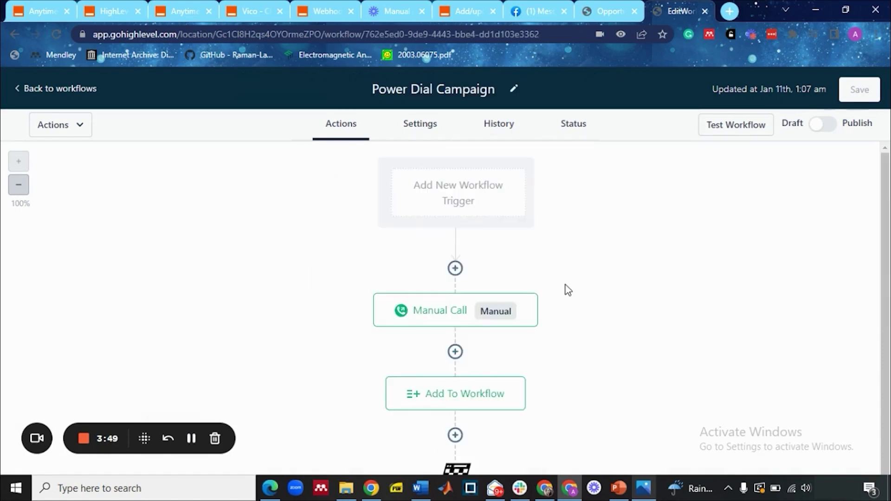
Confirm the Add To Workflow step targets the No pick up campaign workflow, then return to the workflows list
scroll(566, 265, "down", 1)
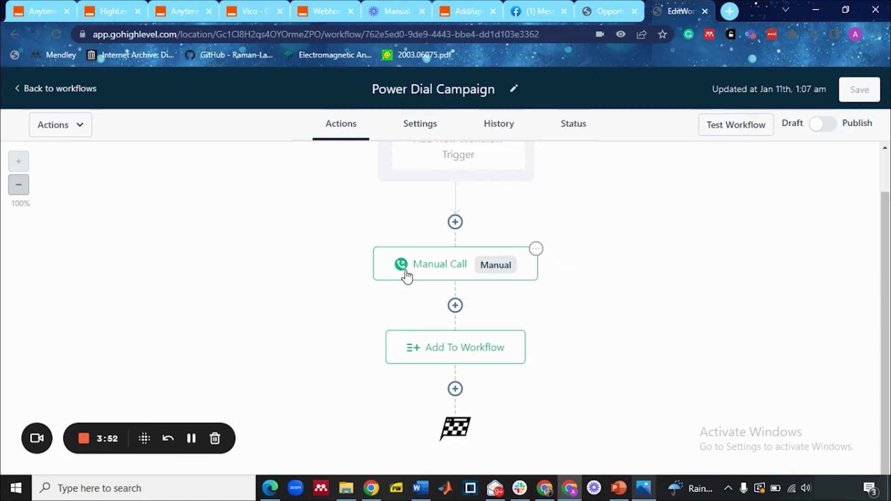
left_click(481, 349)
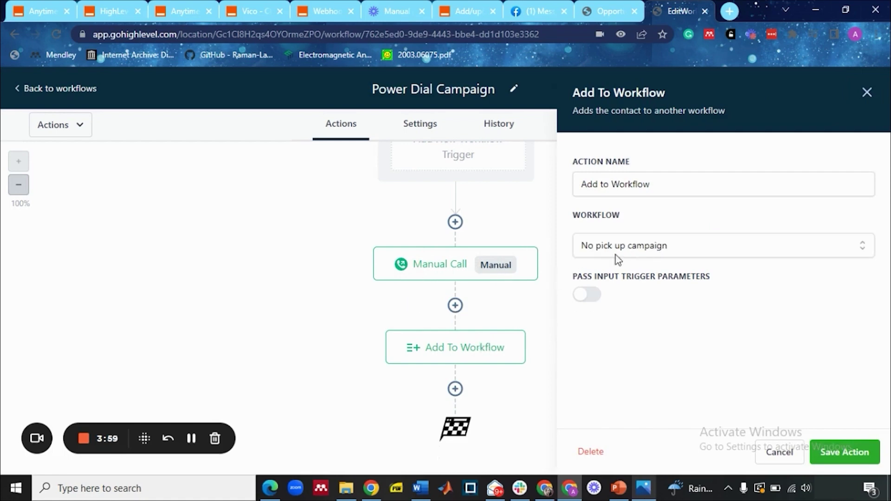
left_click(767, 453)
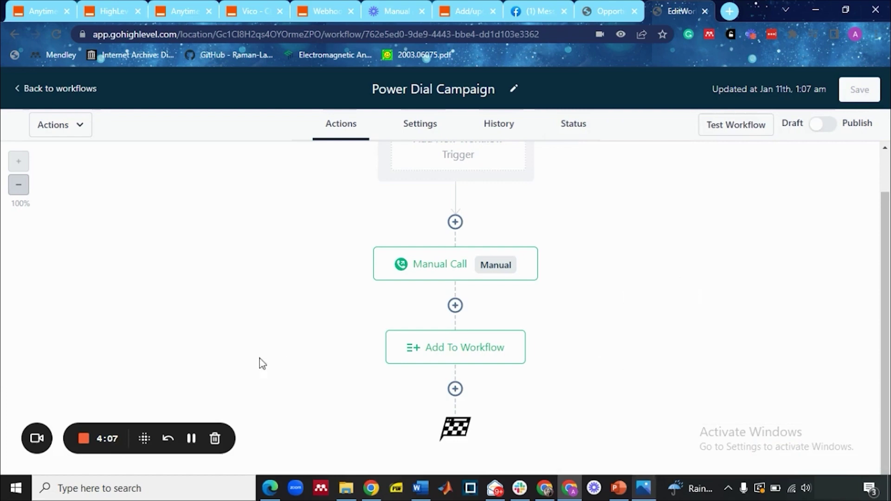
left_click(191, 438)
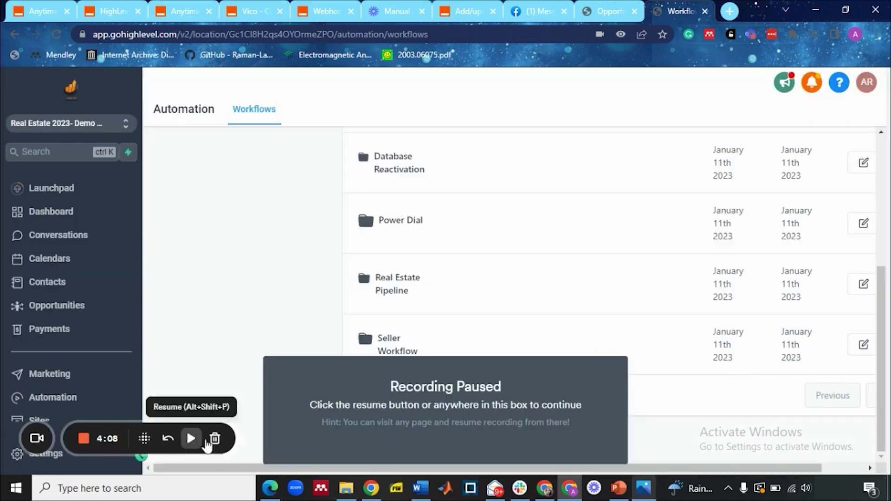
left_click(206, 442)
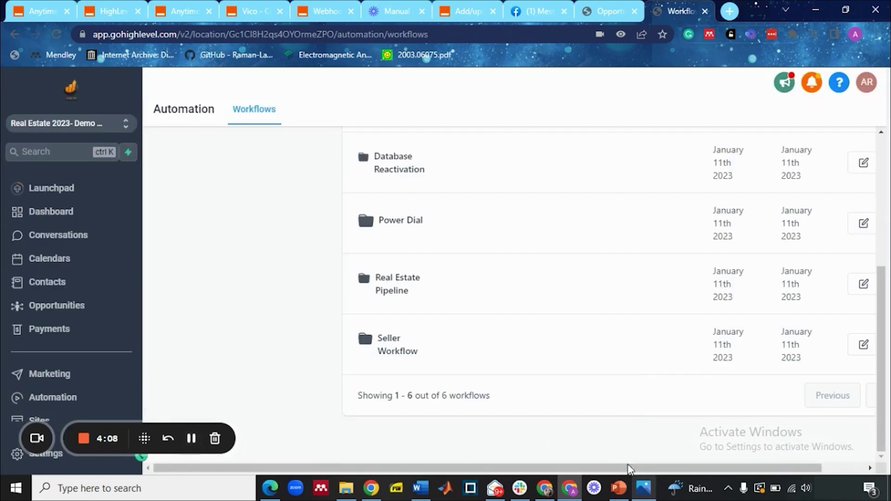
Check the flowchart, then open '3) Nurture 1 - High Intensity - 30 Days' from the Seller Workflow folder
left_click(644, 488)
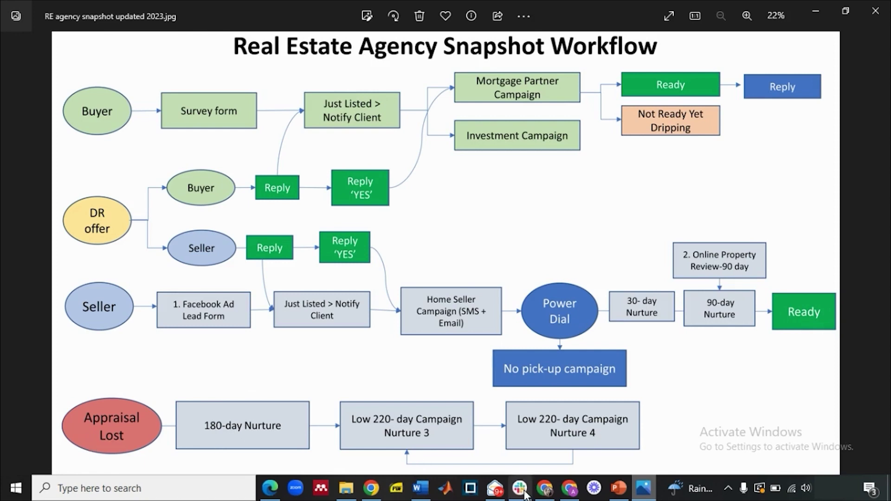
left_click(570, 488)
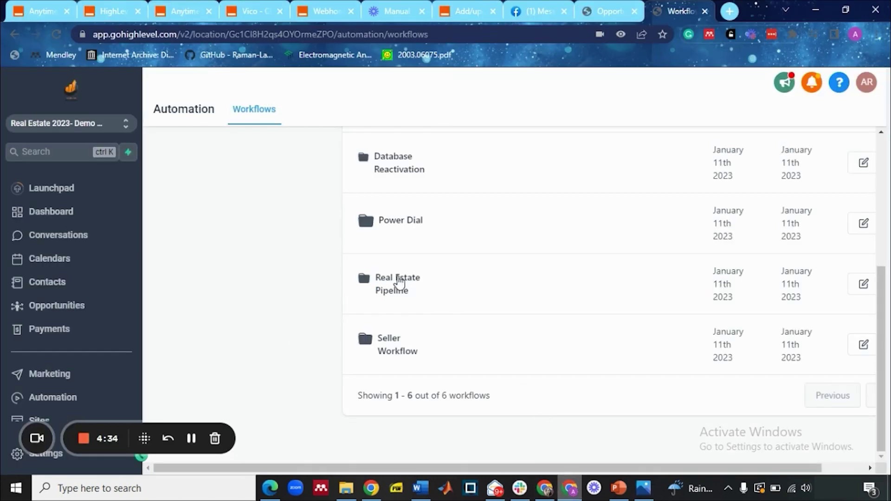
scroll(397, 207, "up", 3)
scroll(398, 232, "down", 2)
left_click(384, 354)
scroll(473, 353, "down", 4)
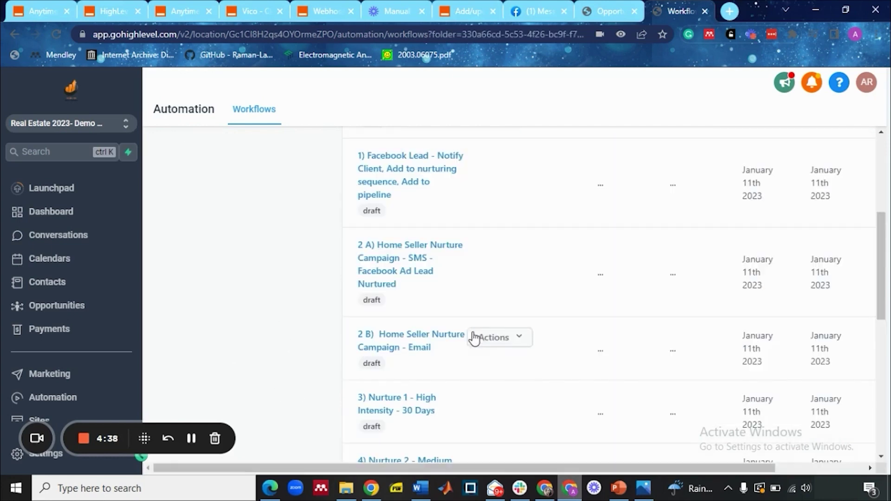
scroll(338, 235, "down", 4)
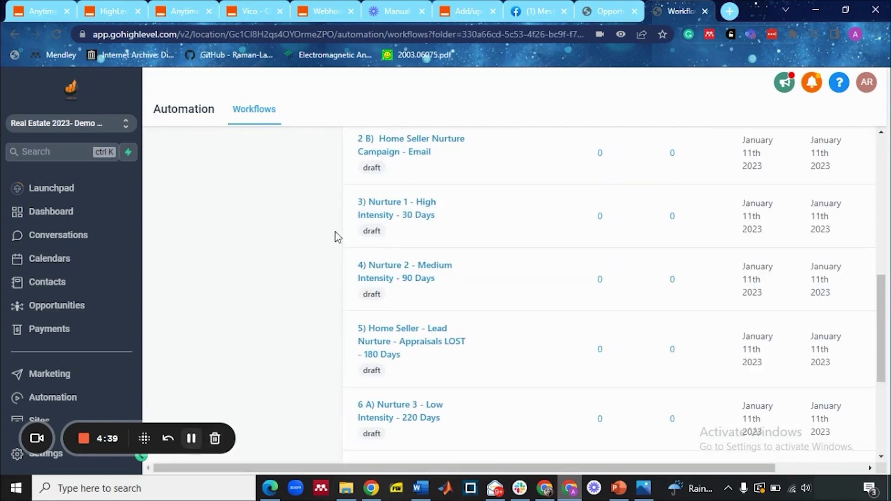
left_click(399, 207)
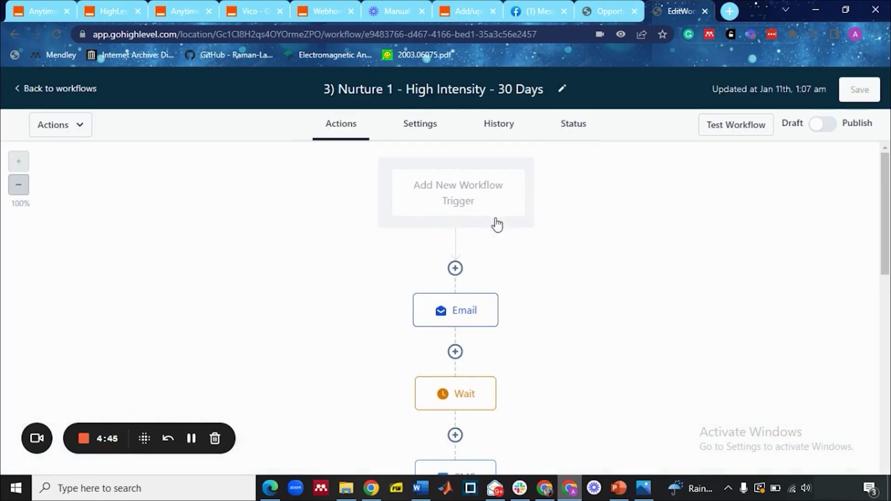
Scroll through the Nurture 1 Email and Wait steps
scroll(588, 277, "down", 2)
scroll(583, 269, "down", 10)
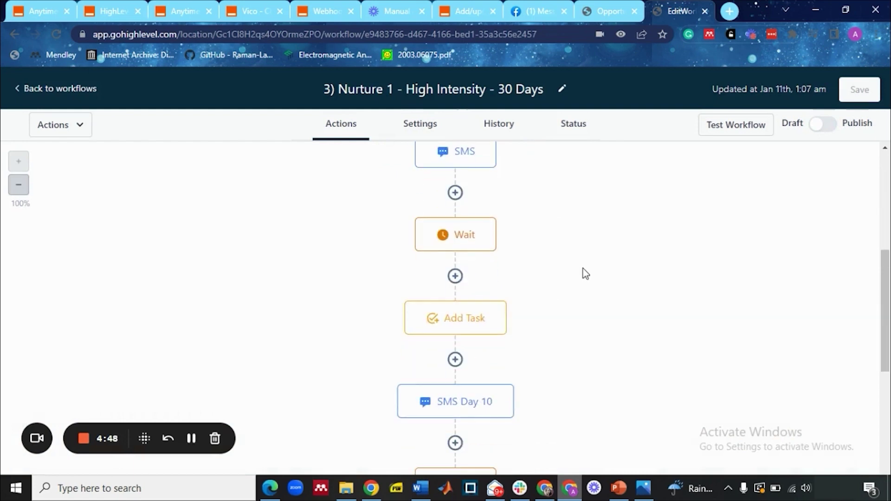
scroll(594, 283, "down", 4)
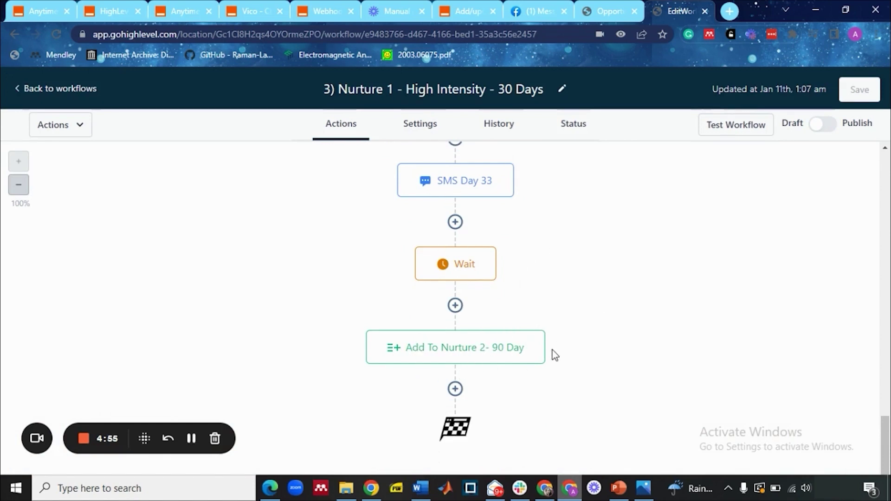
Open '4) Nurture 2 - Medium Intensity - 90 Days' and scroll through its Wait, Email and SMS steps
key("alt+Left")
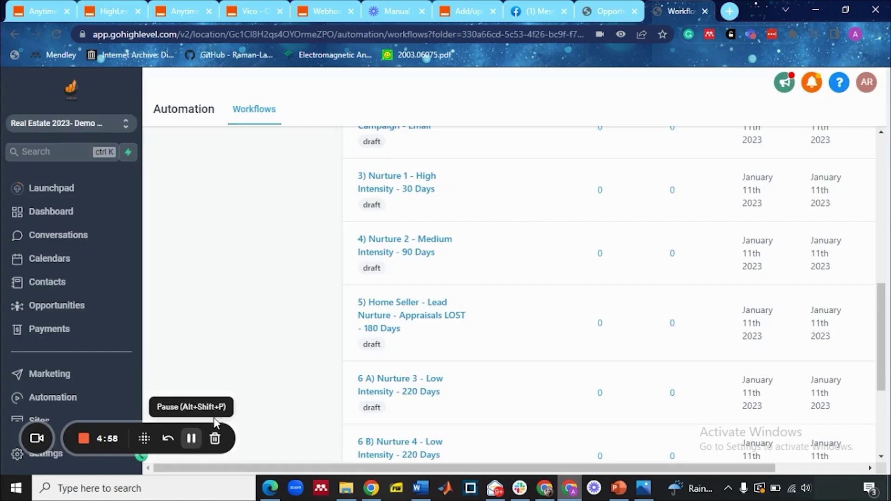
left_click(430, 242)
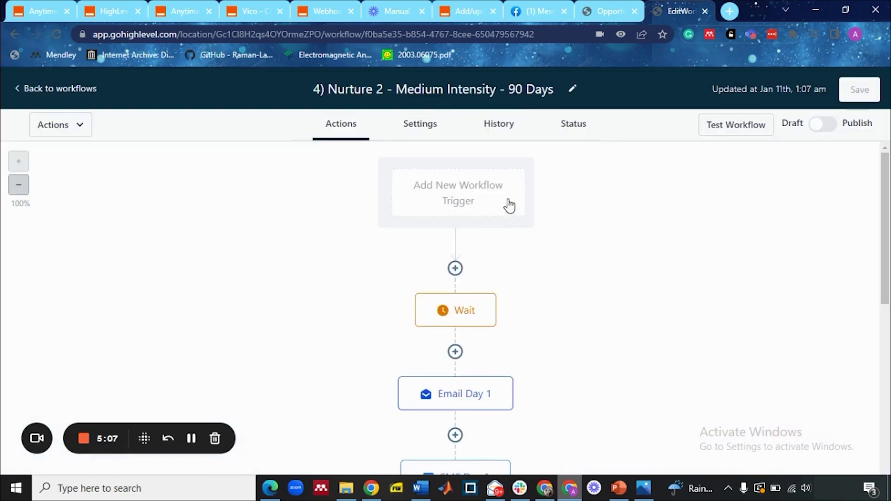
scroll(506, 259, "down", 5)
scroll(539, 275, "down", 7)
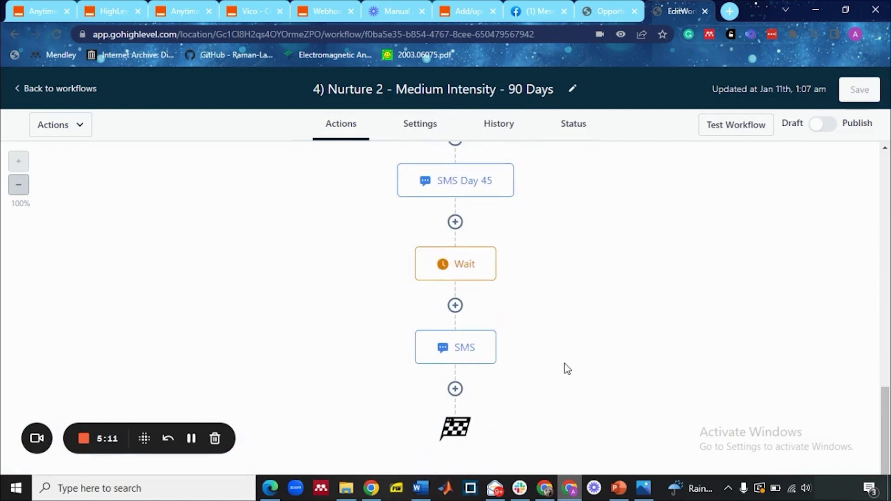
scroll(564, 364, "up", 7)
scroll(565, 364, "up", 6)
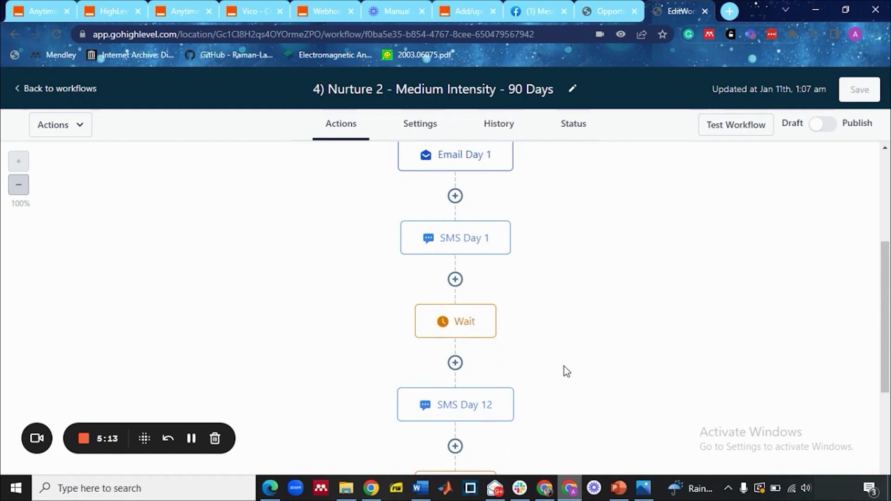